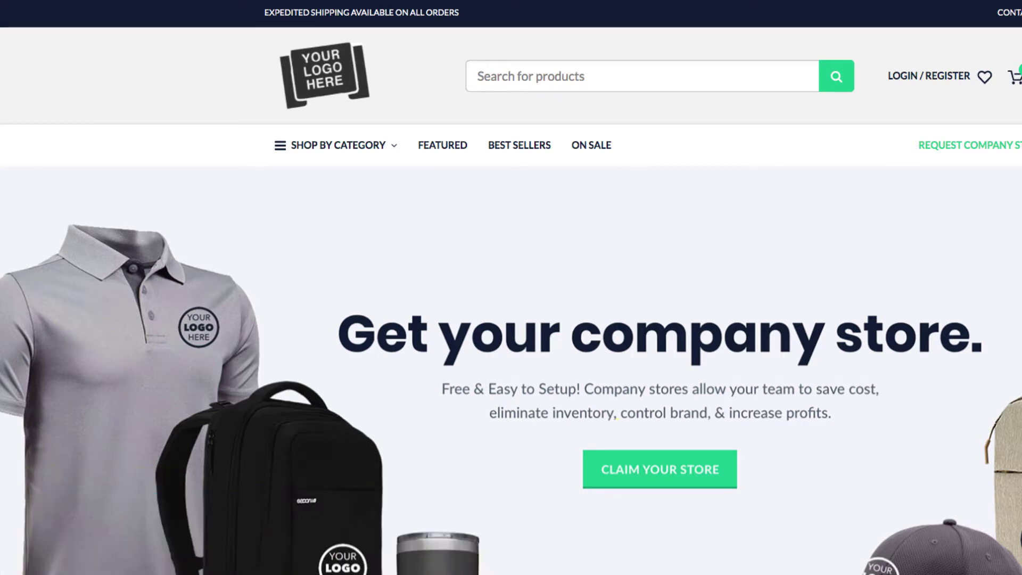
type("admin")
- Load the store's /admin address to reach the WebJaguar back office
key("Return")
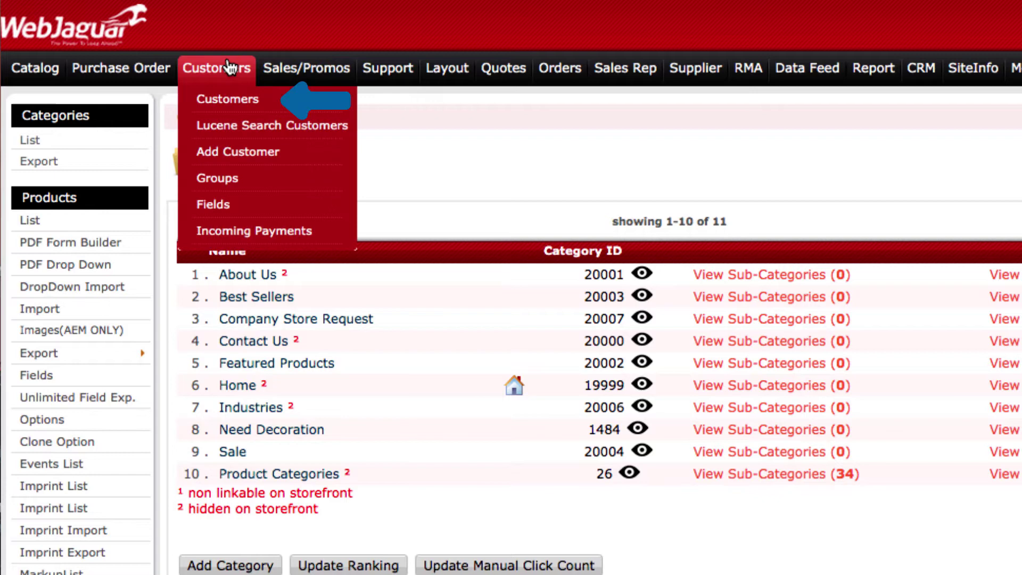
- Open Customers > Customers and expand the first customer's gear menu
mouse_move(217, 68)
left_click(228, 99)
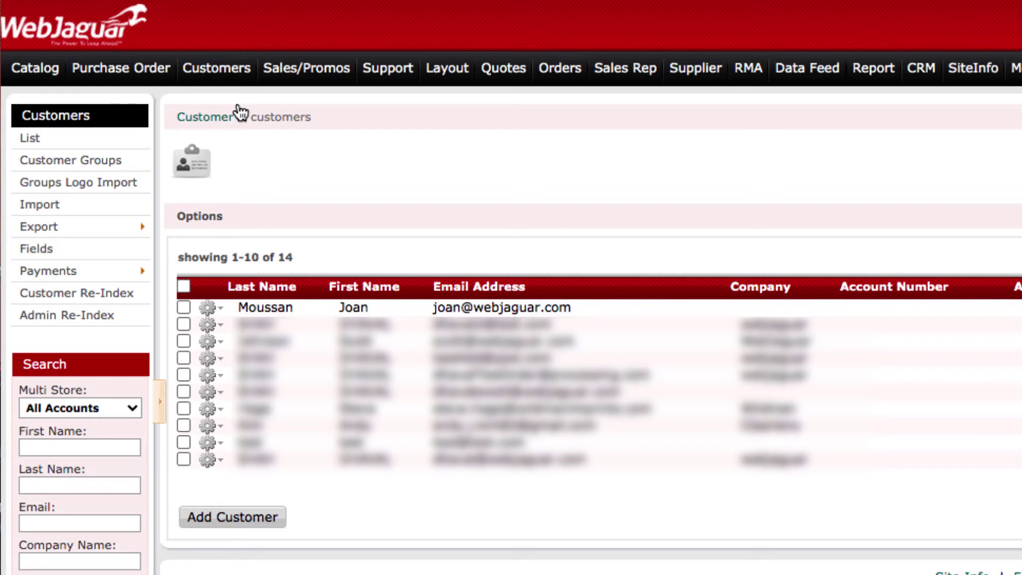
left_click(209, 307)
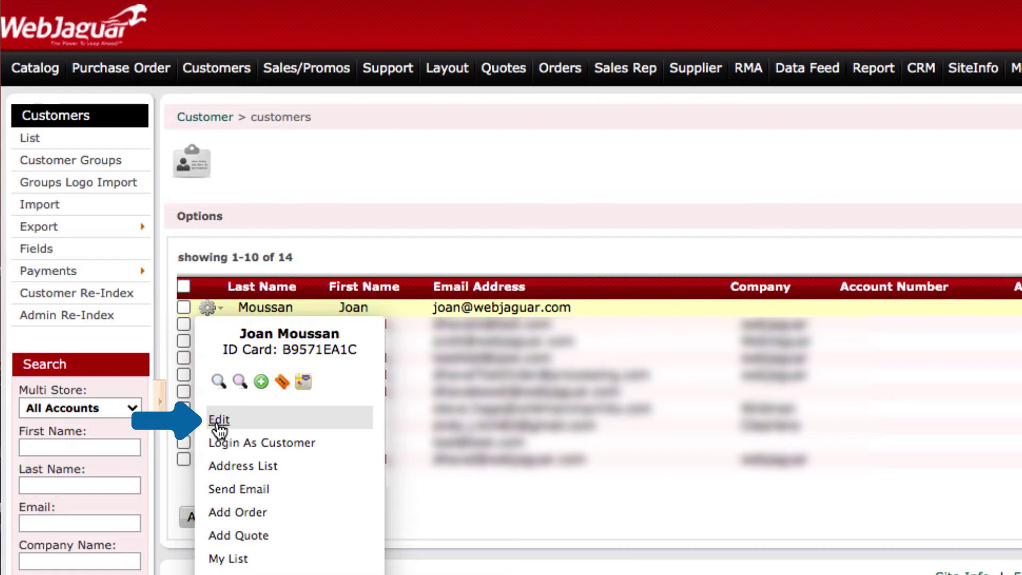
- Choose Edit from the first customer's gear menu
left_click(220, 421)
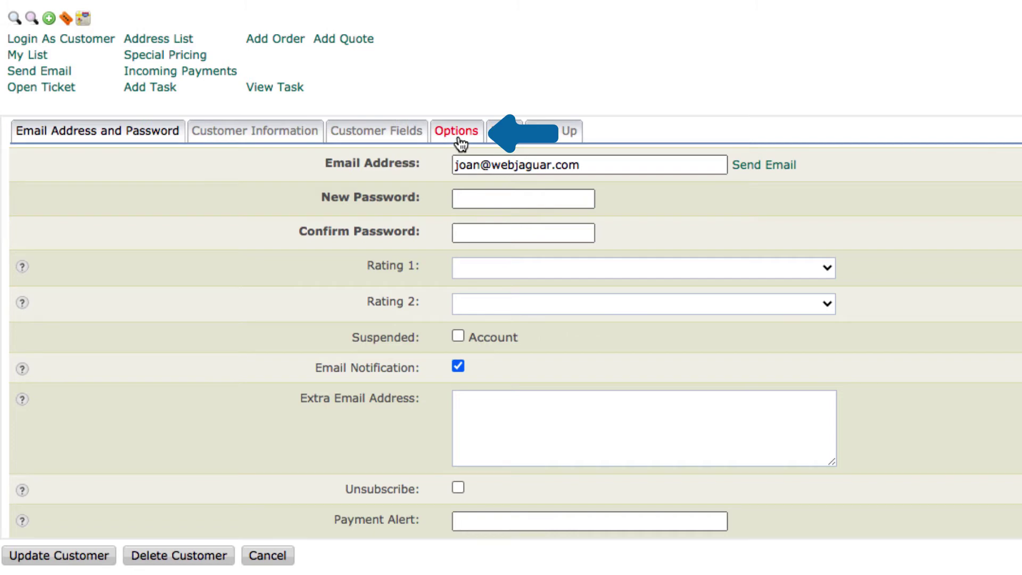
- On the Options tab, set Payment Options to 'credit card only', keeping Regular Pricing and a blank fee rate
left_click(459, 134)
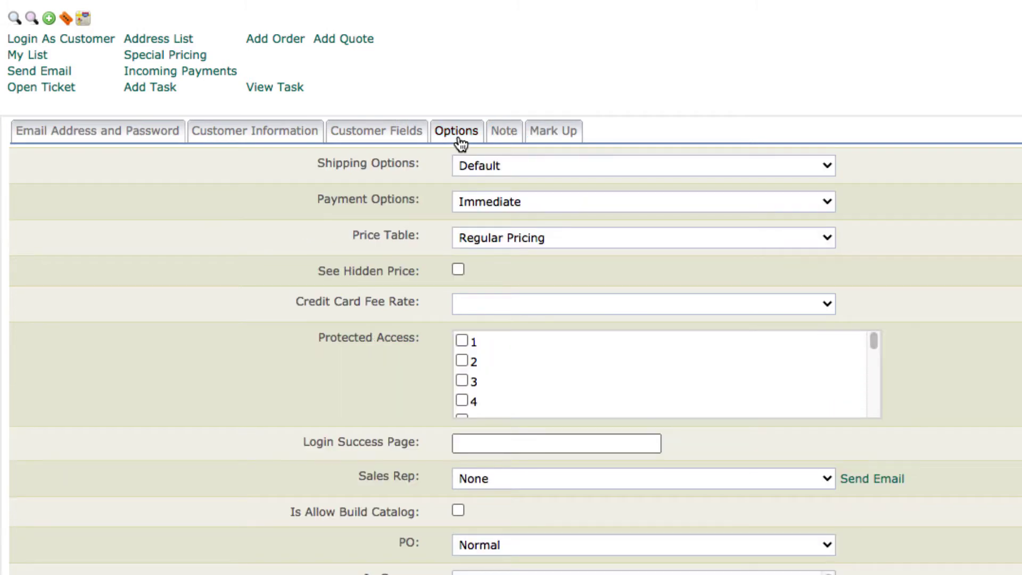
left_click(563, 201)
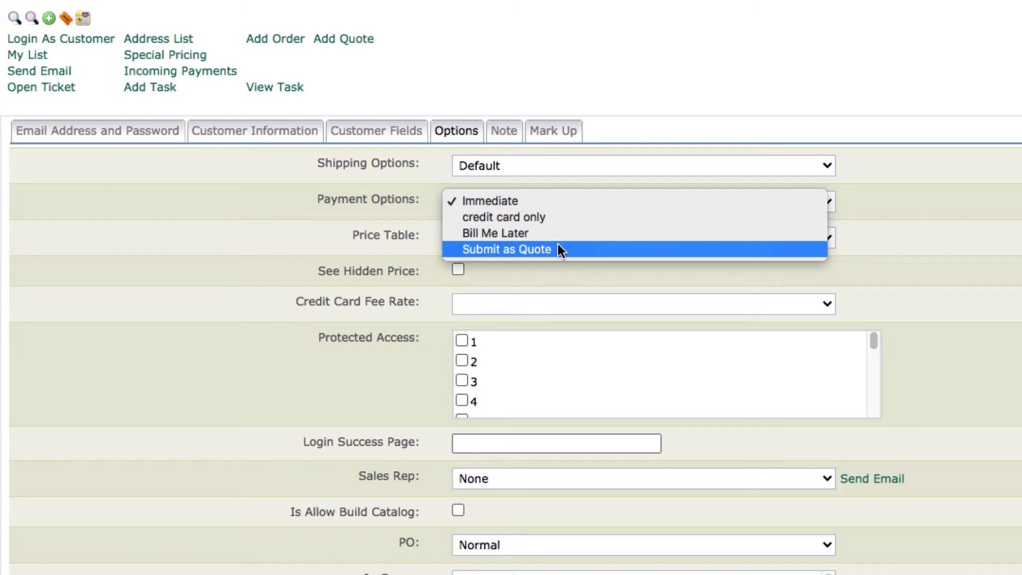
left_click(567, 218)
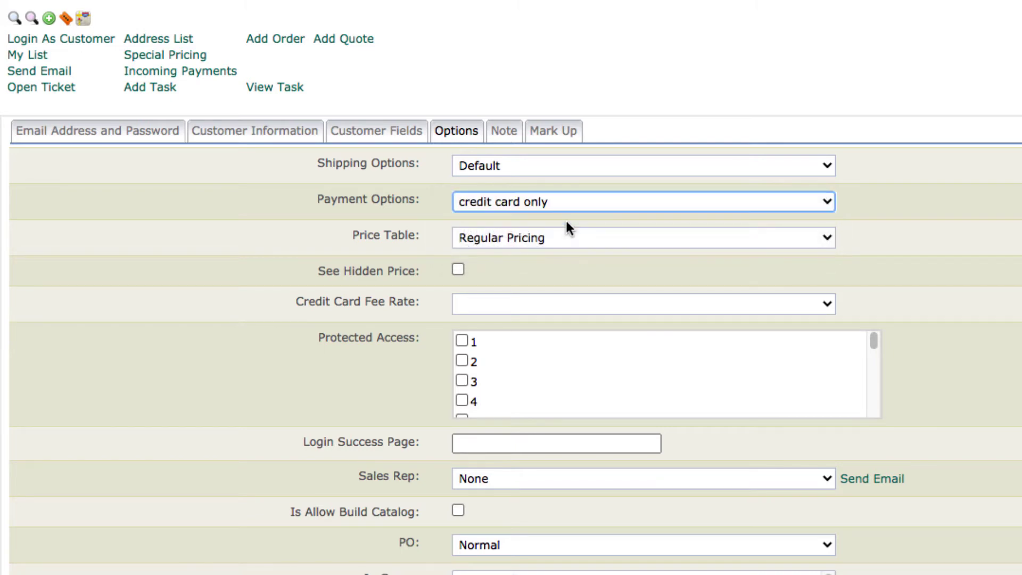
left_click(579, 236)
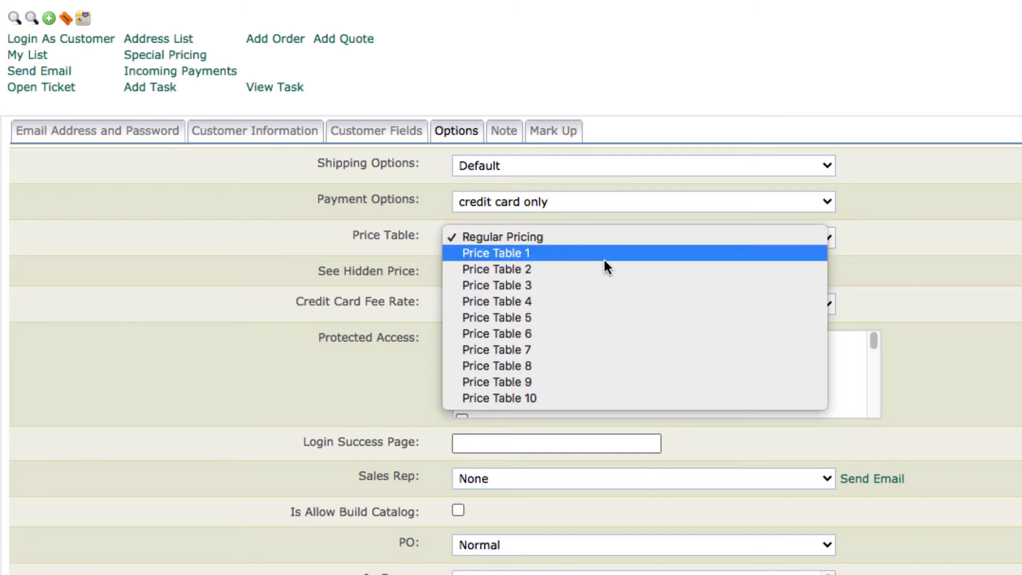
left_click(607, 238)
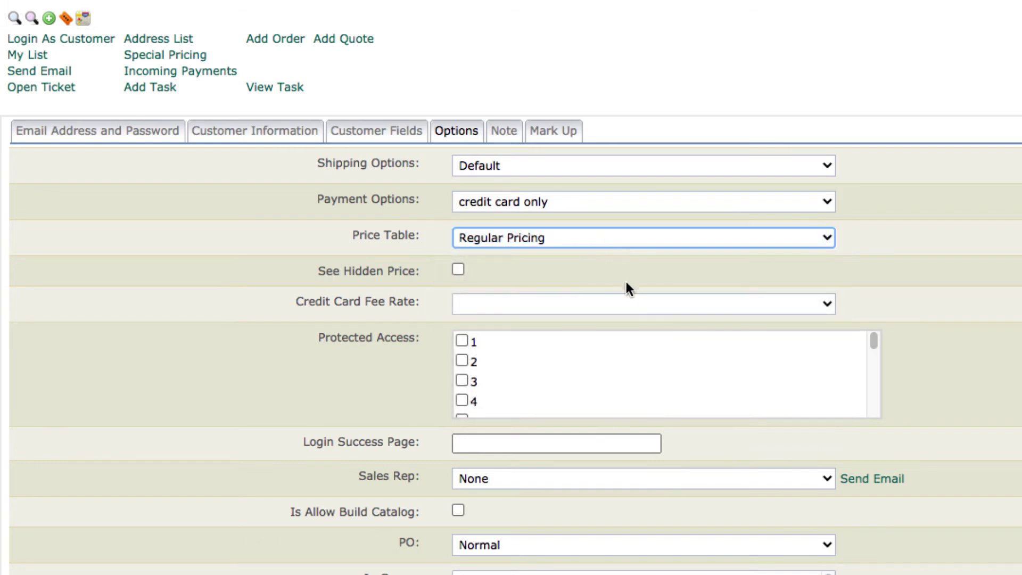
left_click(633, 302)
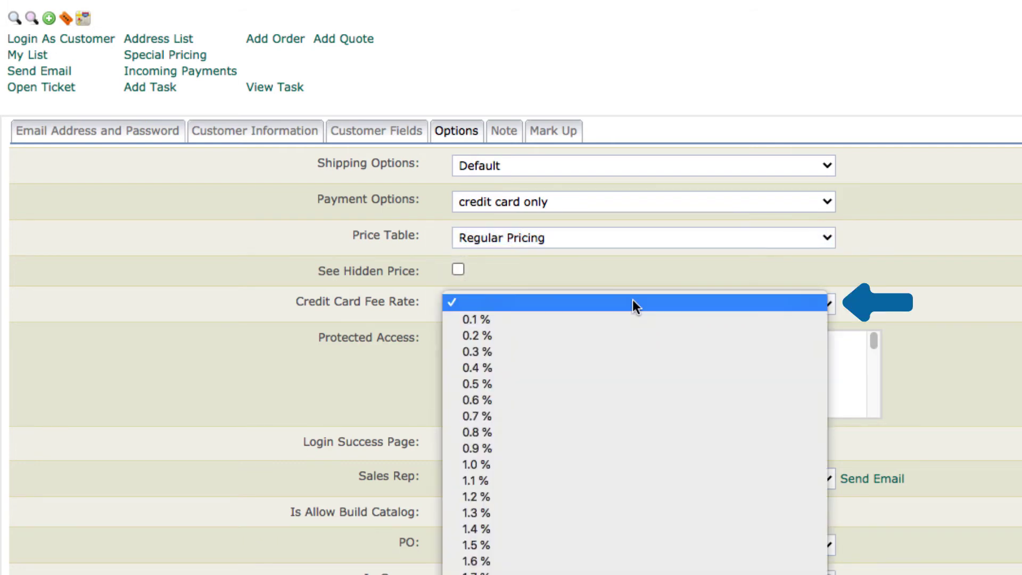
left_click(633, 302)
scroll(941, 437, "down", 3)
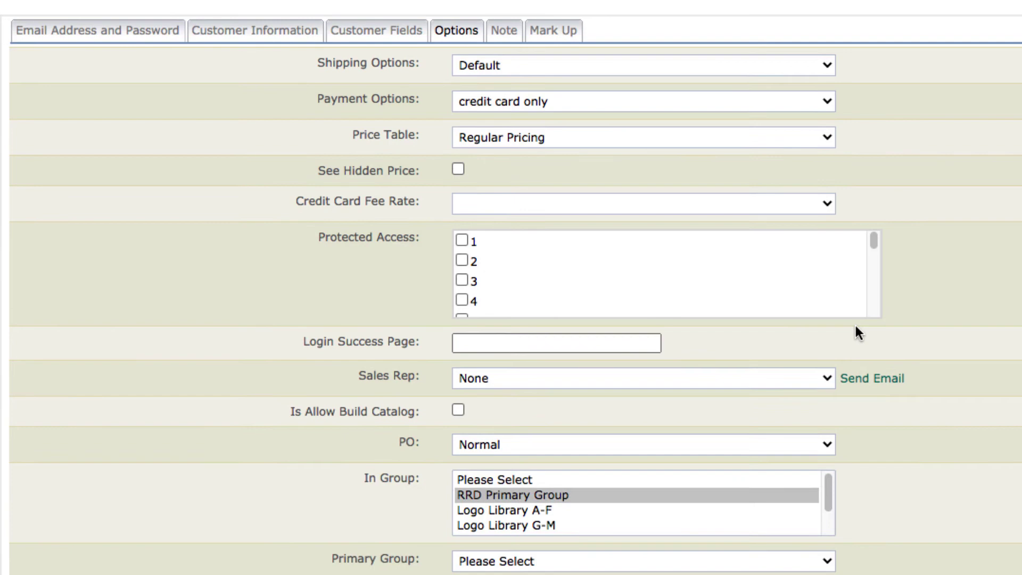
scroll(855, 325, "down", 3)
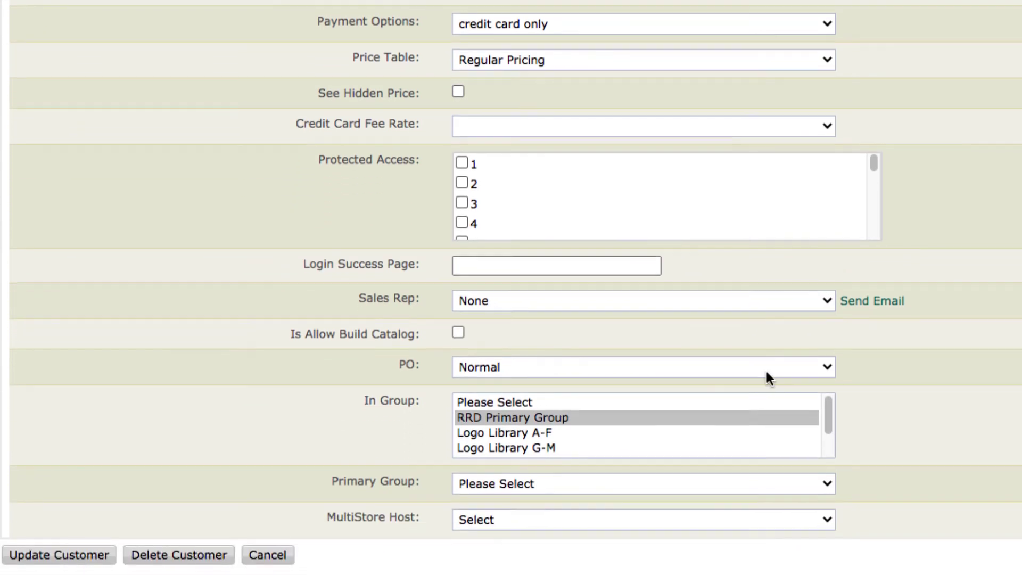
left_click(723, 518)
left_click(723, 517)
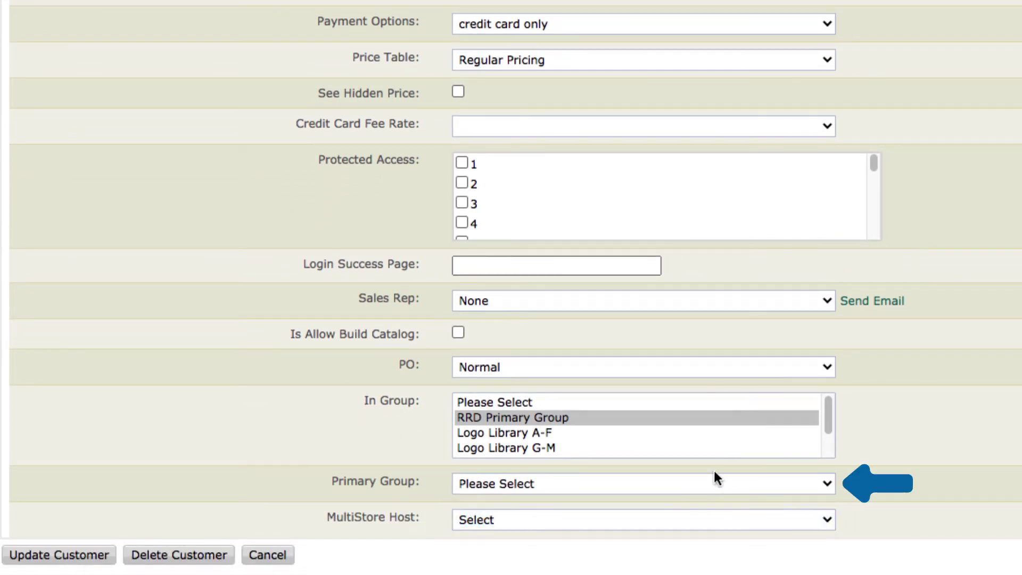
left_click(713, 483)
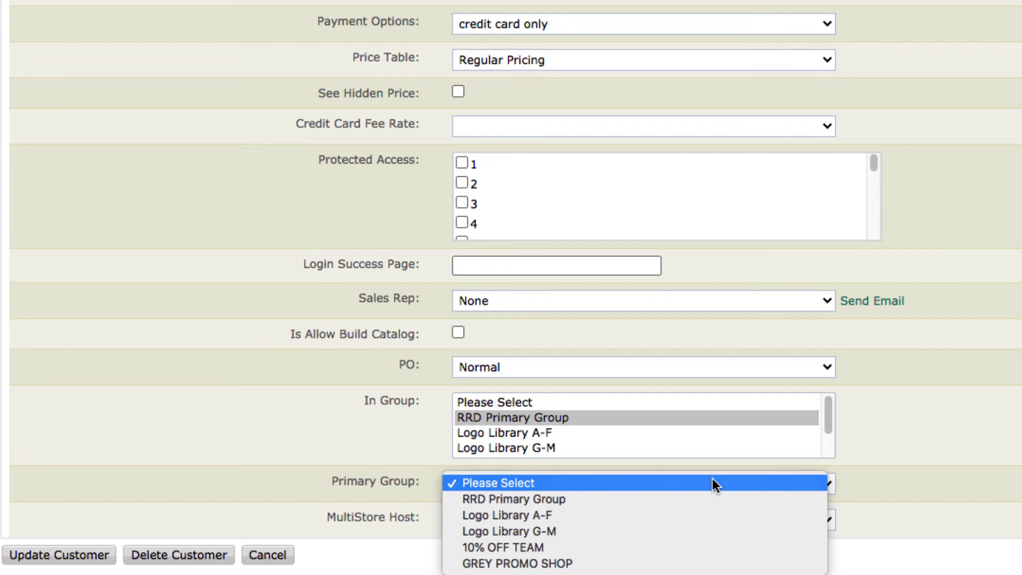
left_click(712, 484)
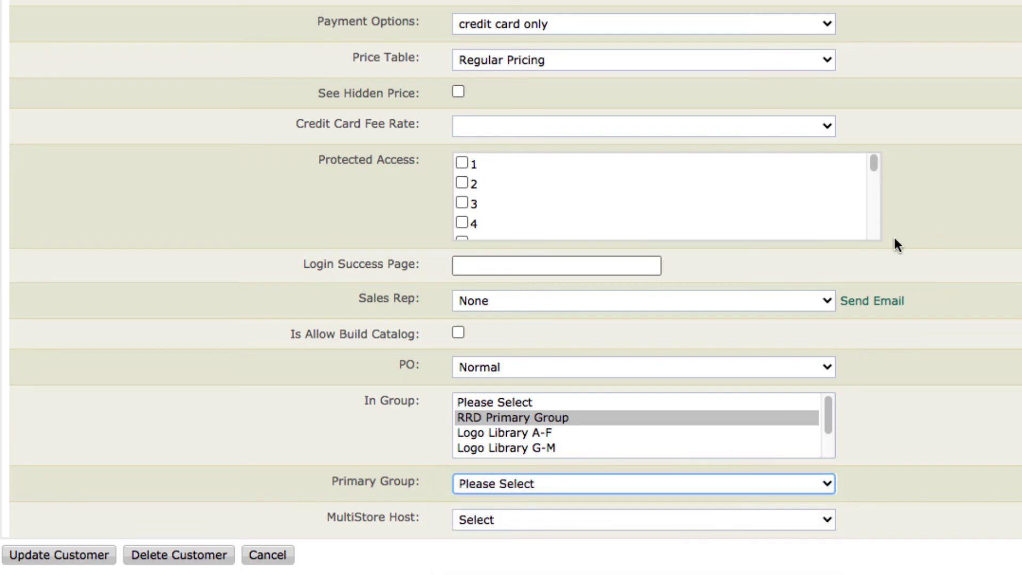
- Save with Update Customer, then reopen the customer's gear menu in the list
left_click(38, 554)
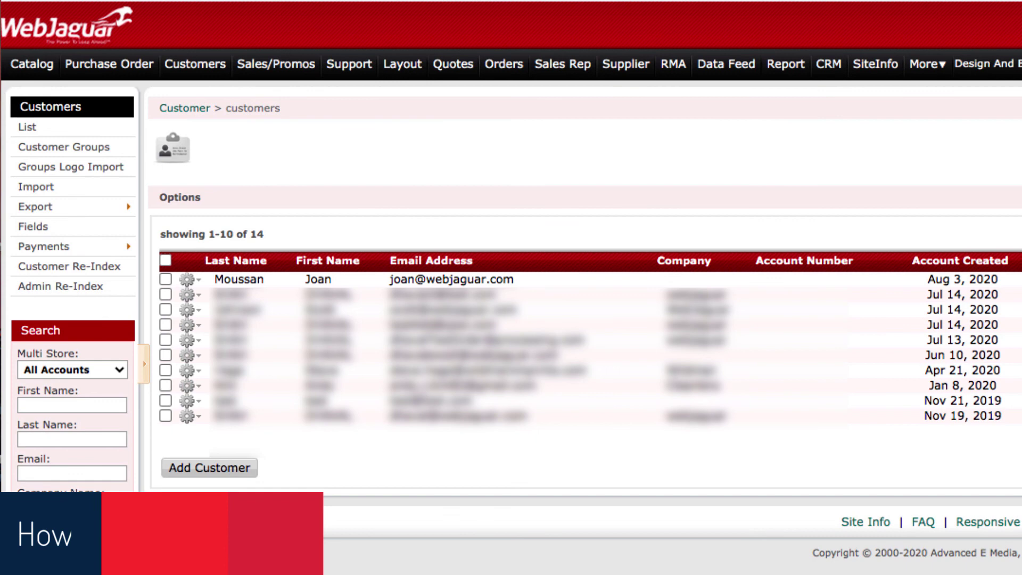
left_click(191, 279)
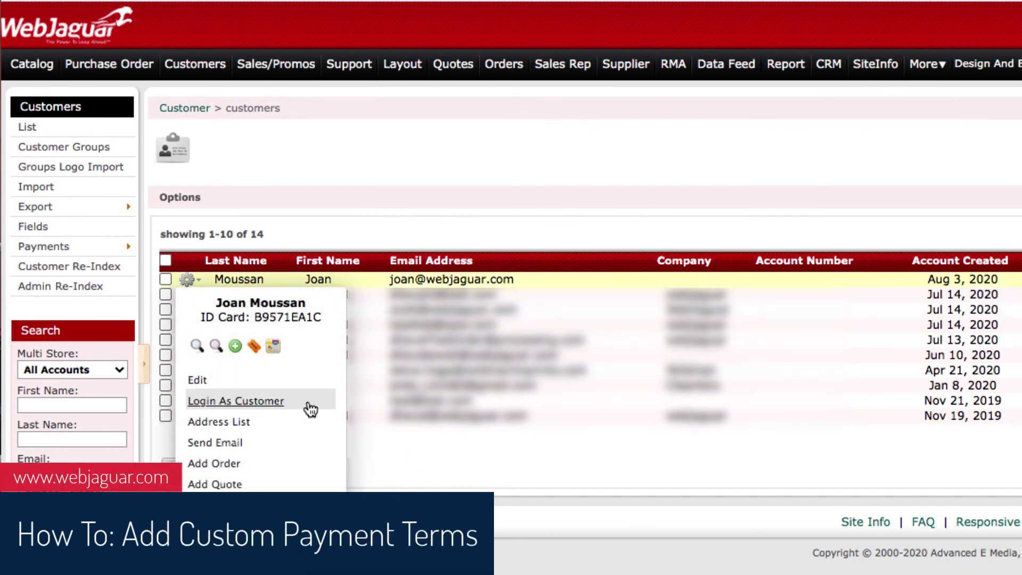